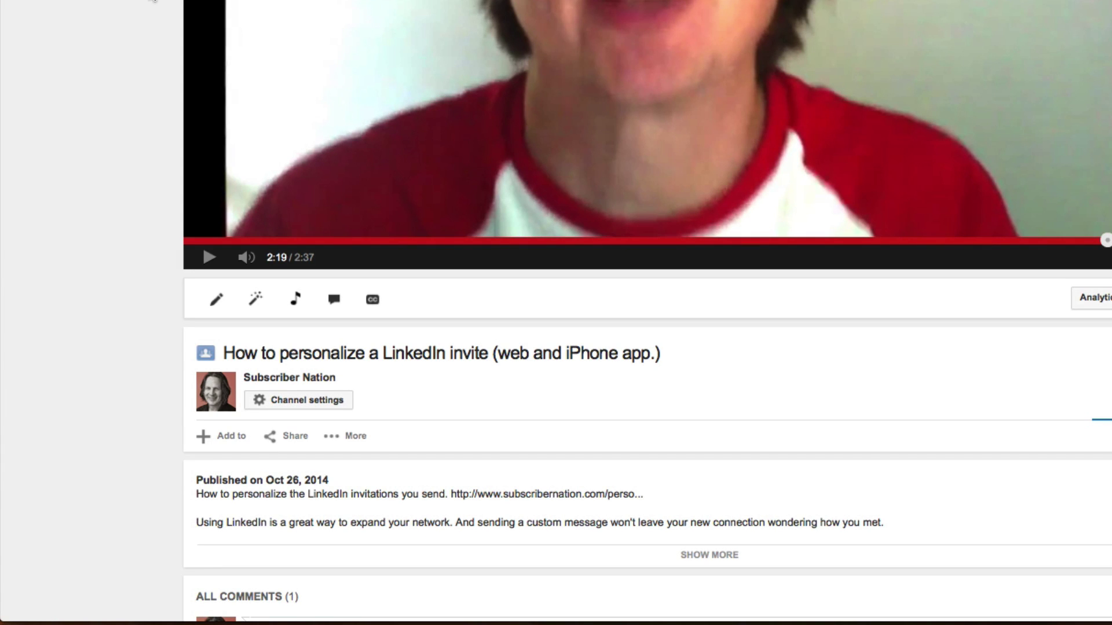
{"action": "scroll", "coordinate": [154, 31], "scroll_direction": "down", "scroll_amount": 2}
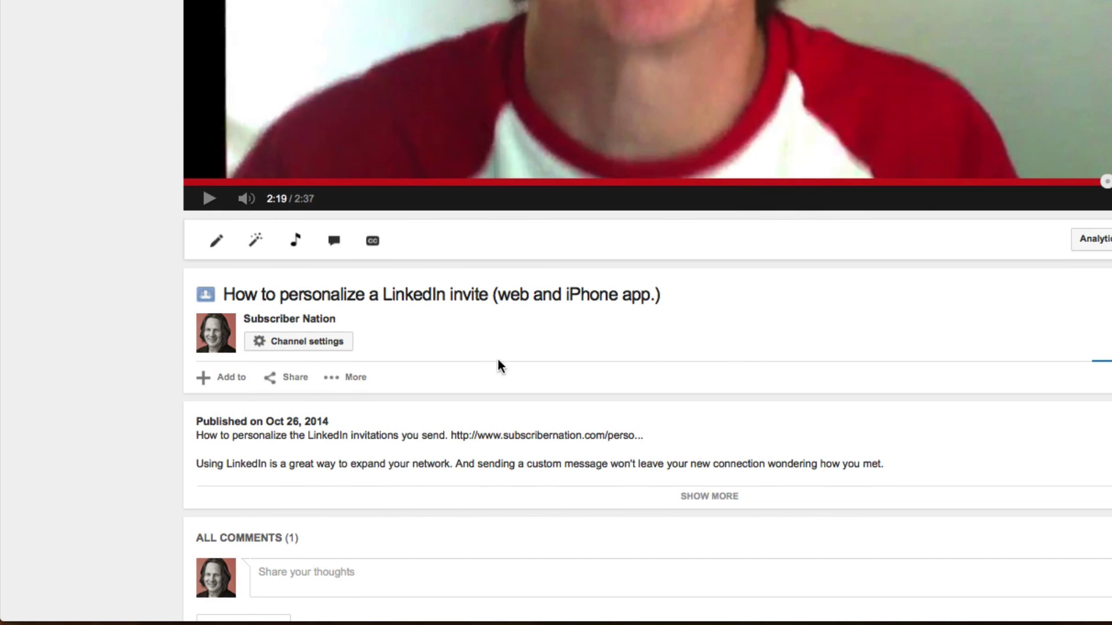
Step: Turn off 'Show suggested videos when the video finishes' in this video's embed options
{"action": "left_click", "coordinate": [293, 380]}
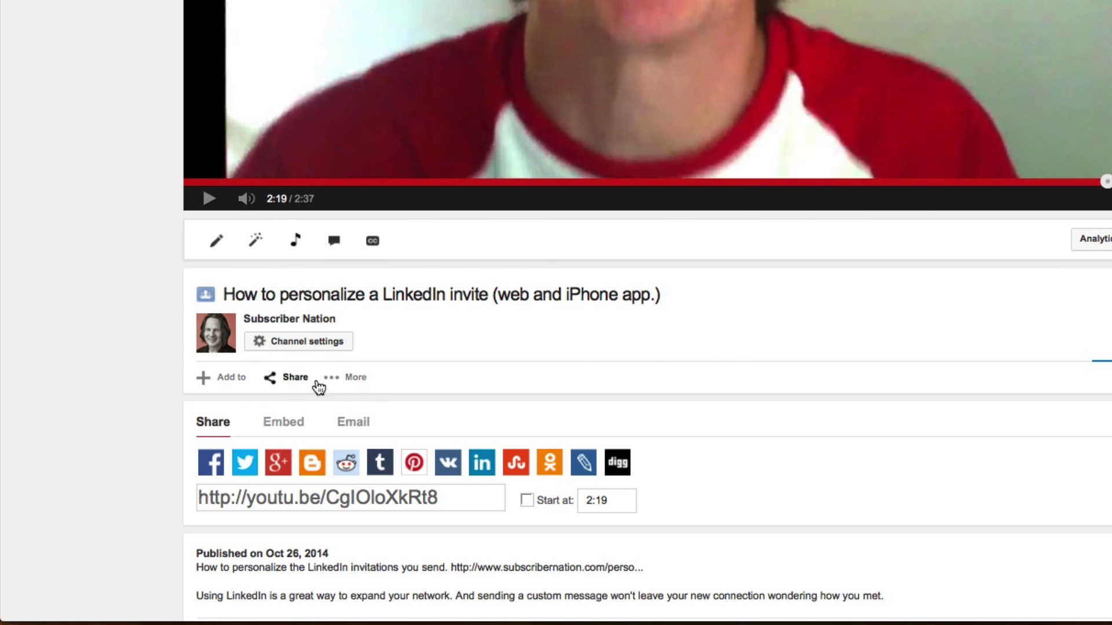
{"action": "scroll", "coordinate": [574, 360], "scroll_direction": "down", "scroll_amount": 2}
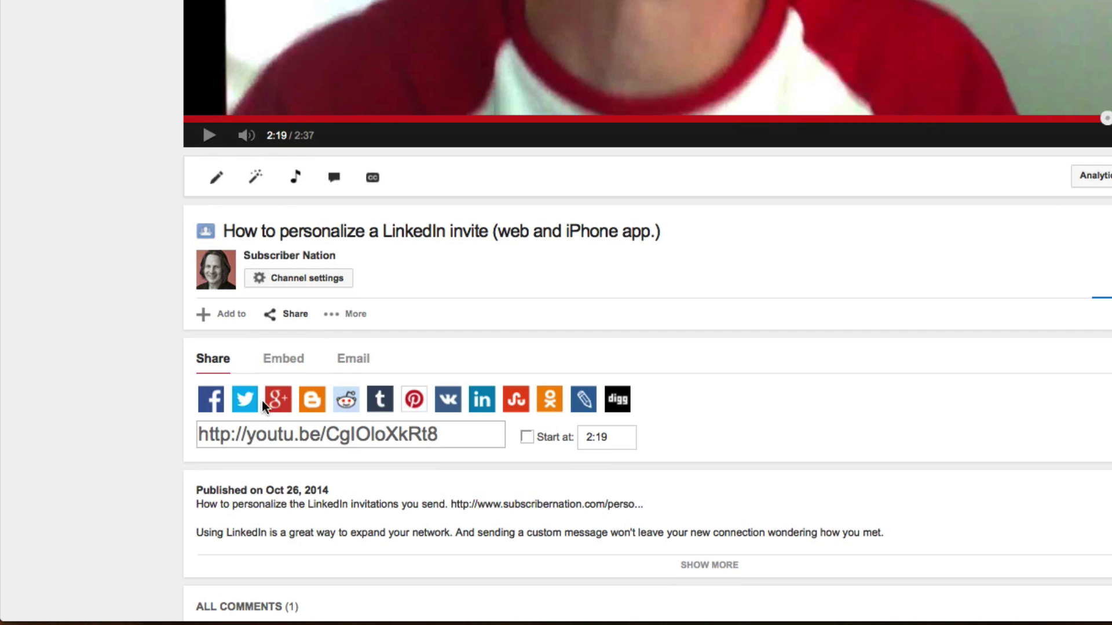
{"action": "left_click", "coordinate": [283, 358]}
{"action": "scroll", "coordinate": [695, 303], "scroll_direction": "down", "scroll_amount": 3}
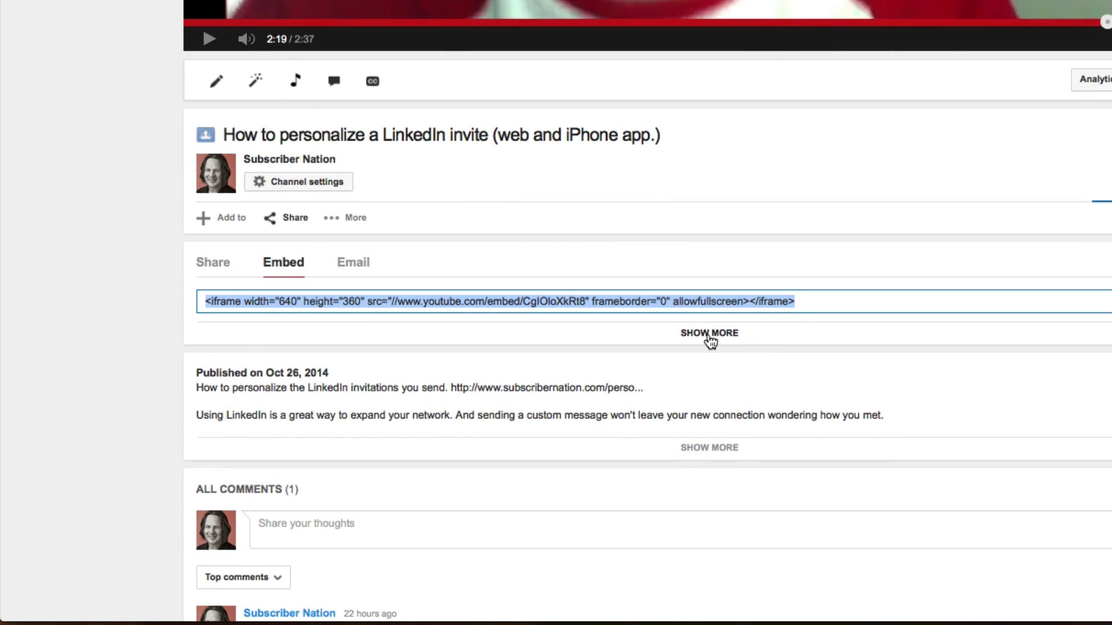
{"action": "left_click", "coordinate": [709, 334]}
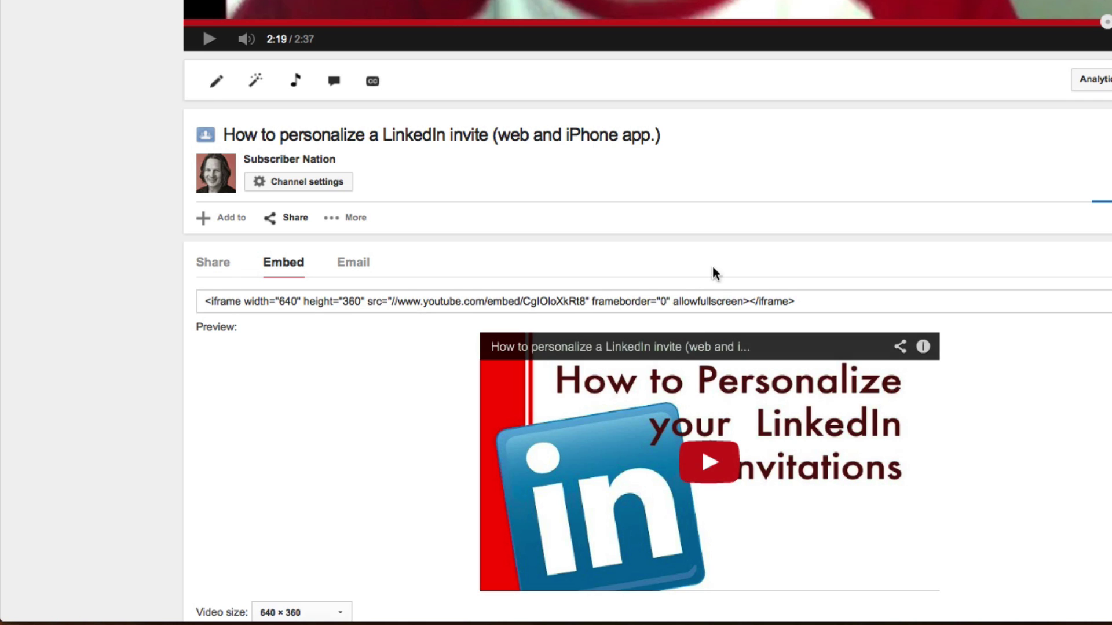
{"action": "scroll", "coordinate": [773, 256], "scroll_direction": "down", "scroll_amount": 5}
{"action": "scroll", "coordinate": [770, 255], "scroll_direction": "down", "scroll_amount": 2}
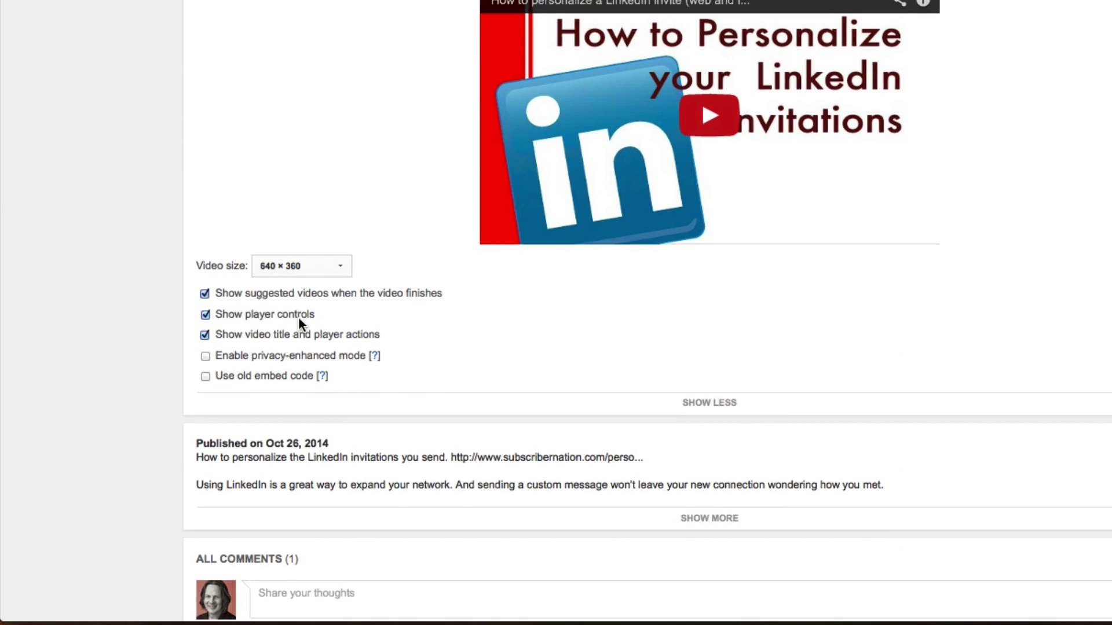
{"action": "left_click", "coordinate": [203, 295]}
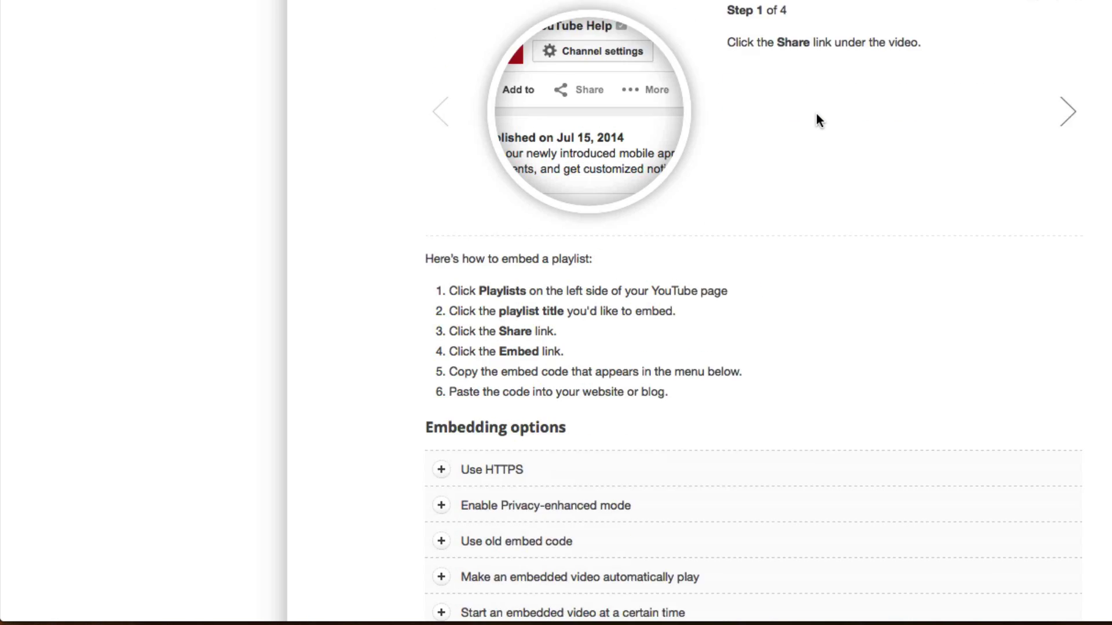
{"action": "scroll", "coordinate": [816, 111], "scroll_direction": "down", "scroll_amount": 2}
{"action": "scroll", "coordinate": [816, 112], "scroll_direction": "down", "scroll_amount": 3}
{"action": "scroll", "coordinate": [816, 112], "scroll_direction": "down", "scroll_amount": 2}
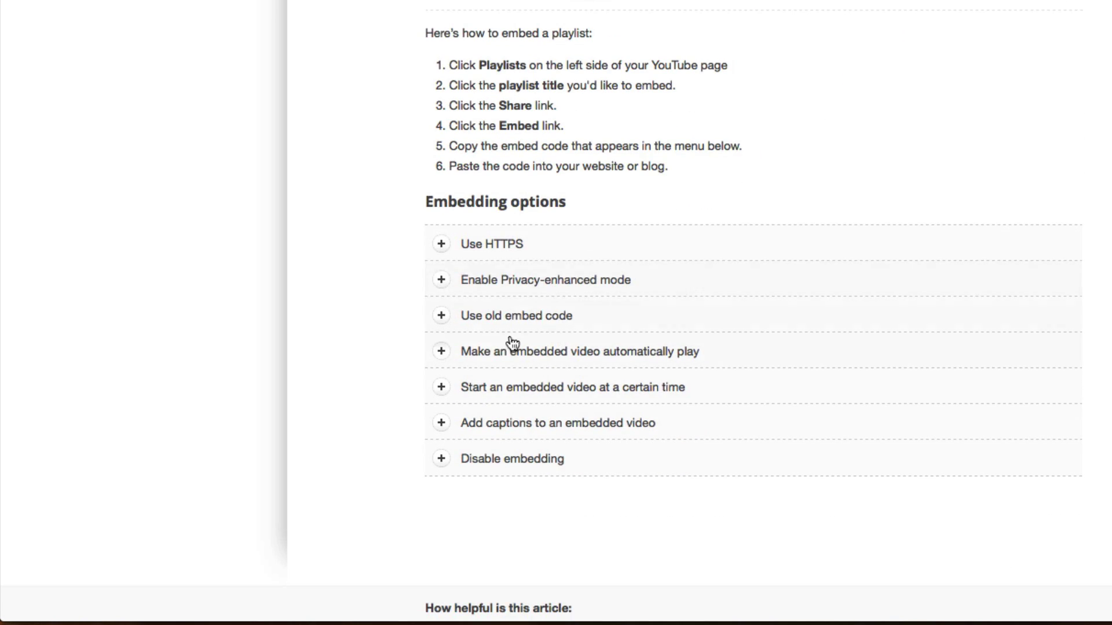
{"action": "left_click", "coordinate": [442, 352]}
{"action": "left_click", "coordinate": [442, 352]}
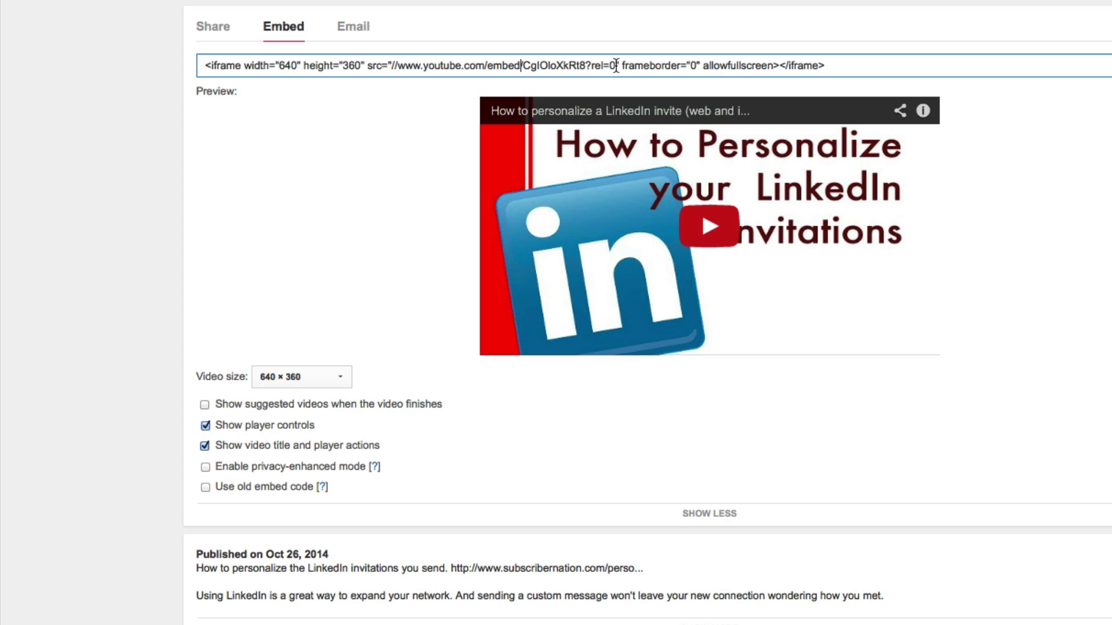
Step: Select the entire iframe embed code ending in ?rel=0, undoing an accidental text move
{"action": "left_click_drag", "start_coordinate": [590, 68], "coordinate": [593, 67]}
{"action": "left_click_drag", "start_coordinate": [589, 66], "coordinate": [398, 64]}
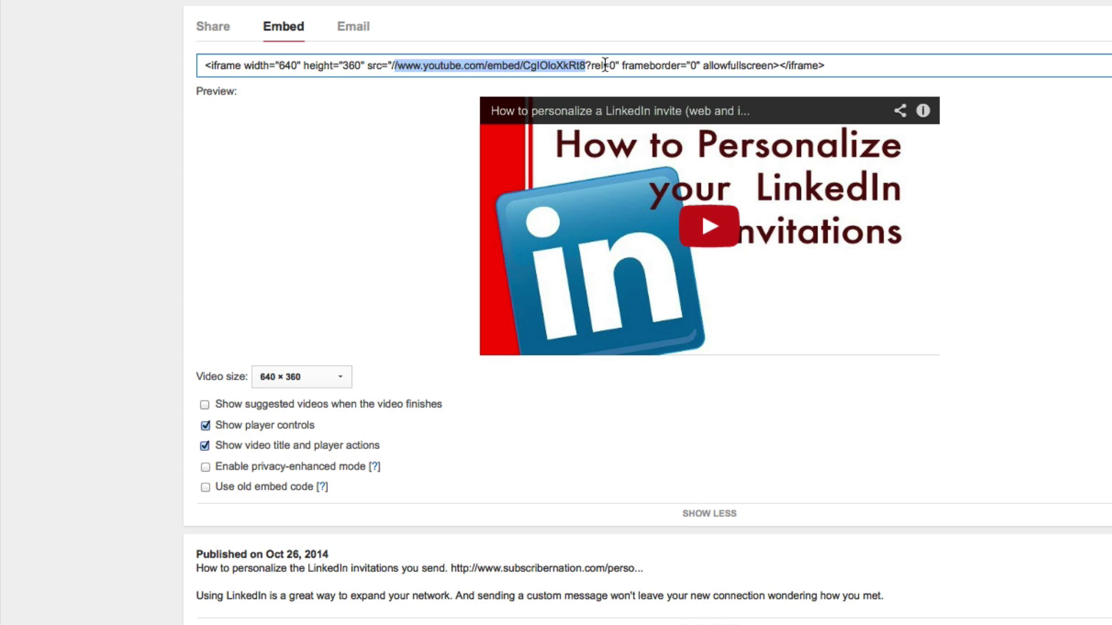
{"action": "left_click_drag", "start_coordinate": [605, 66], "coordinate": [395, 65]}
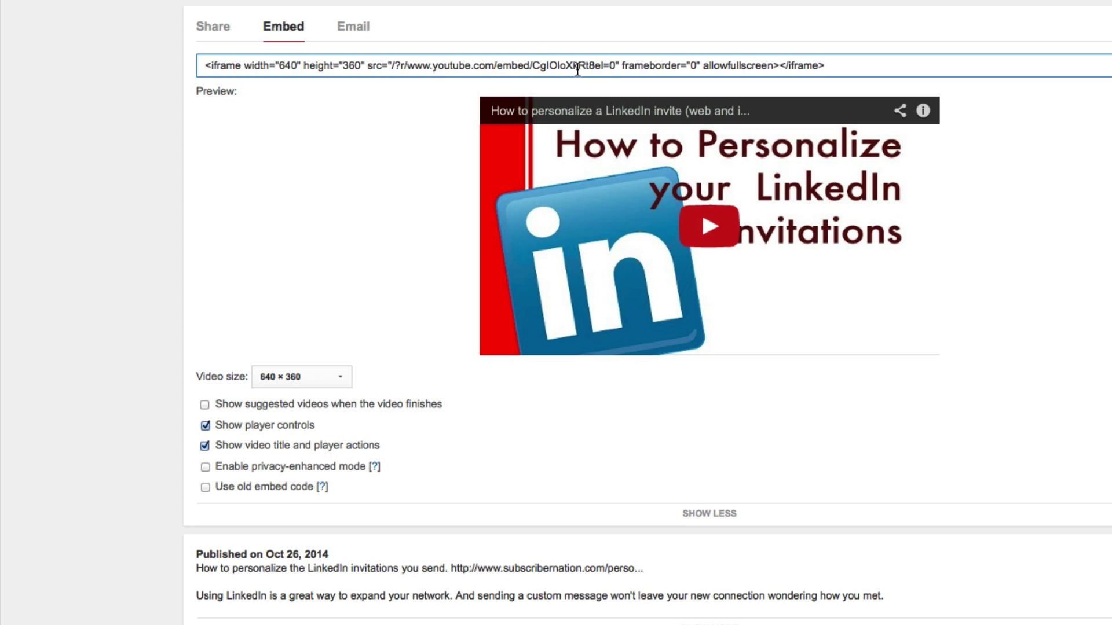
{"action": "key", "text": "ctrl+z"}
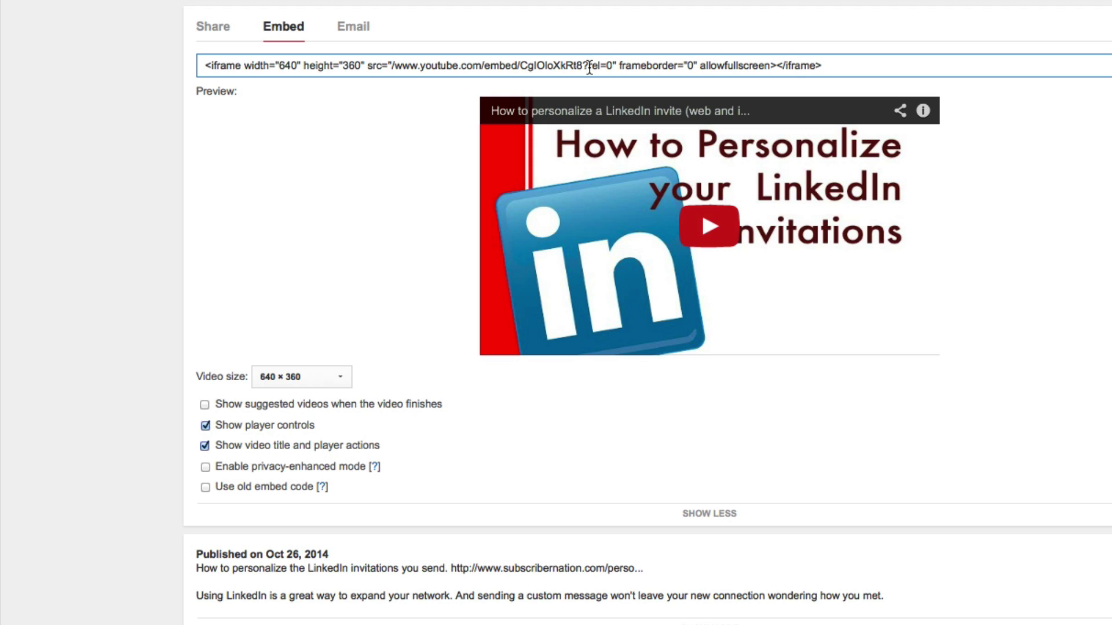
{"action": "left_click_drag", "start_coordinate": [822, 66], "coordinate": [171, 68]}
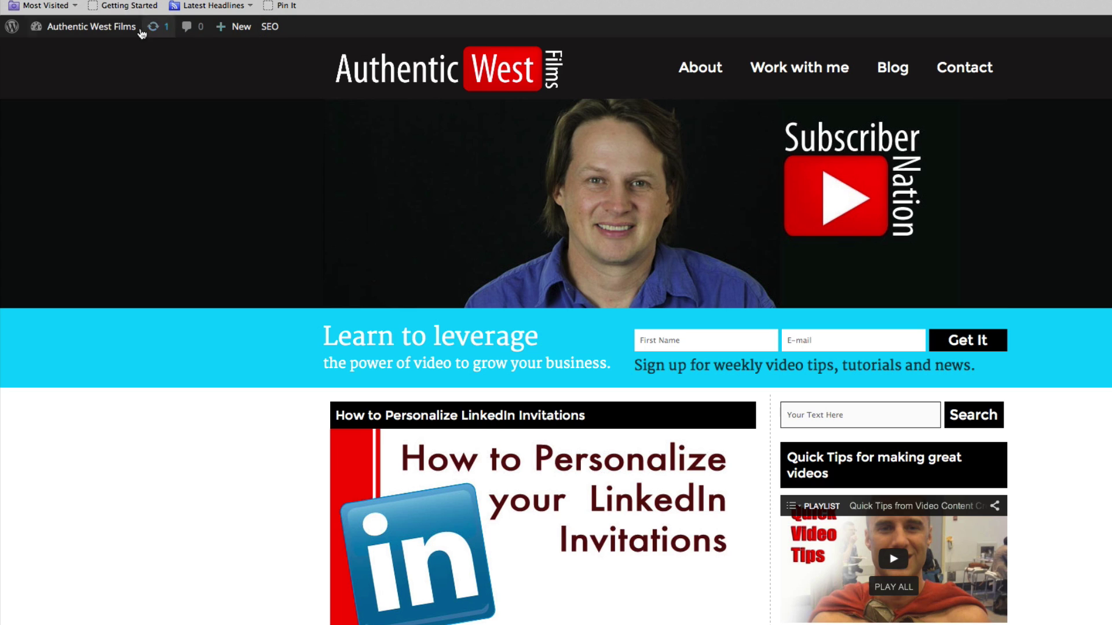
{"action": "mouse_move", "coordinate": [90, 26]}
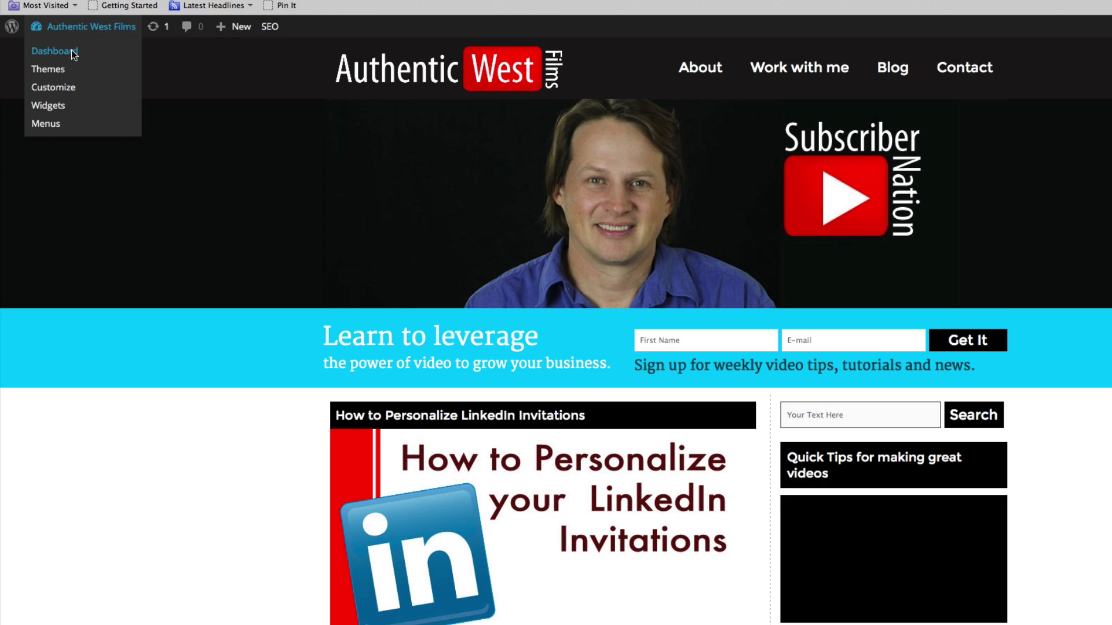
Step: Log in to the Authentic West Films WordPress admin and start a new post
{"action": "left_click", "coordinate": [48, 43]}
{"action": "left_click", "coordinate": [740, 343]}
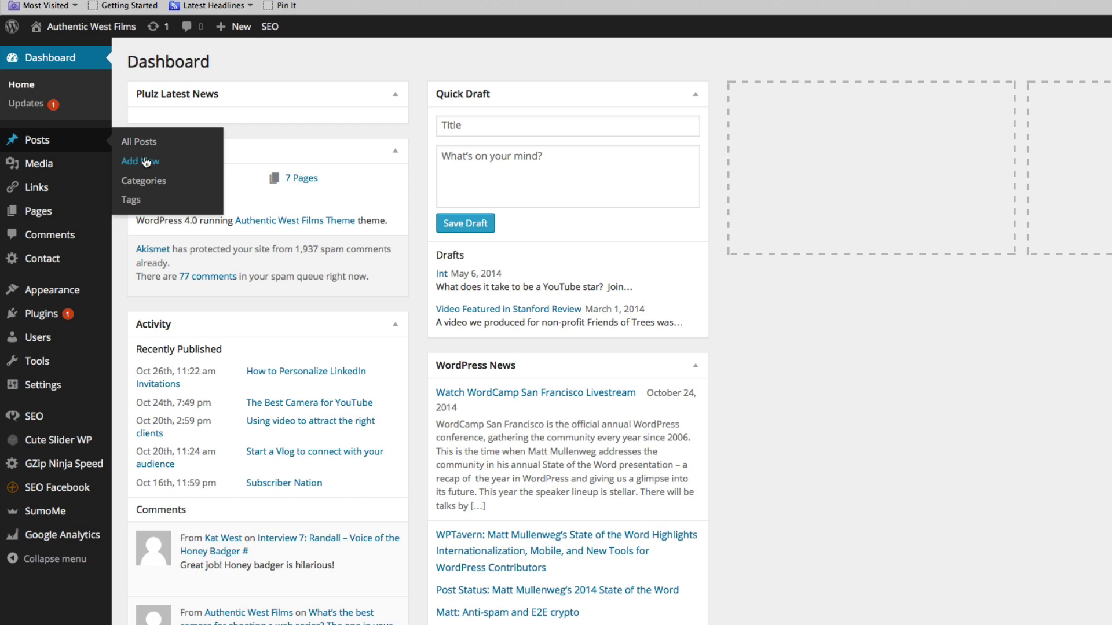
{"action": "left_click", "coordinate": [146, 161]}
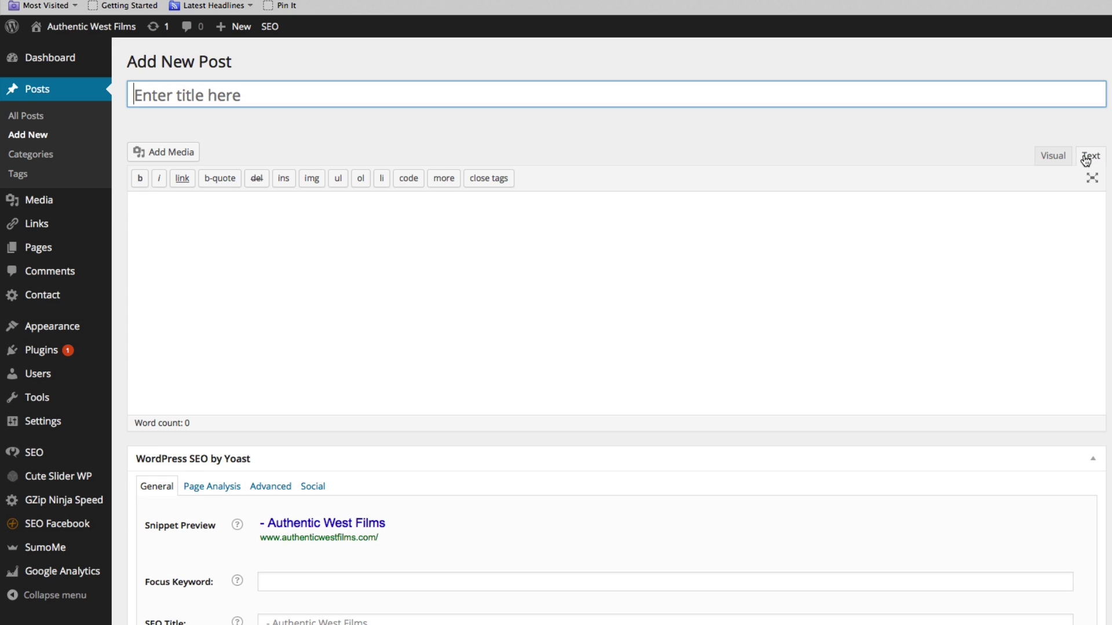
Step: Paste the ?rel=0 YouTube iframe code into the post body and view it as a video
{"action": "left_click", "coordinate": [817, 259]}
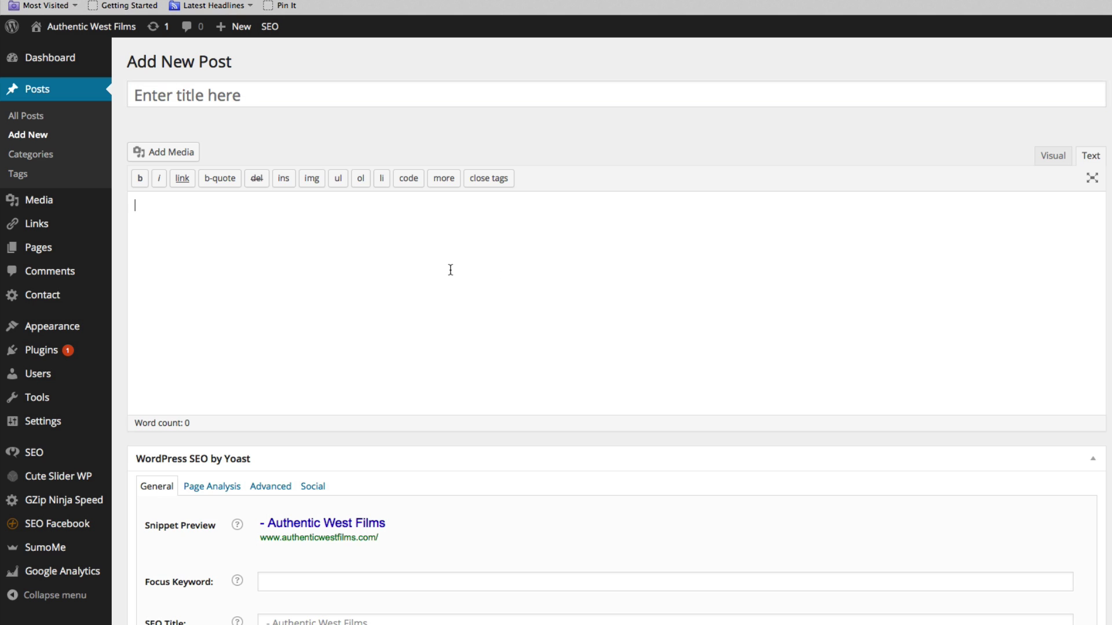
{"action": "type", "text": "<iframe width=\"640\" height=\"360\" src=\"/www.youtube.com/embed/CgIOloXkRt8?rel=0\" frameborder=\"0\" allowfullscreen></iframe>"}
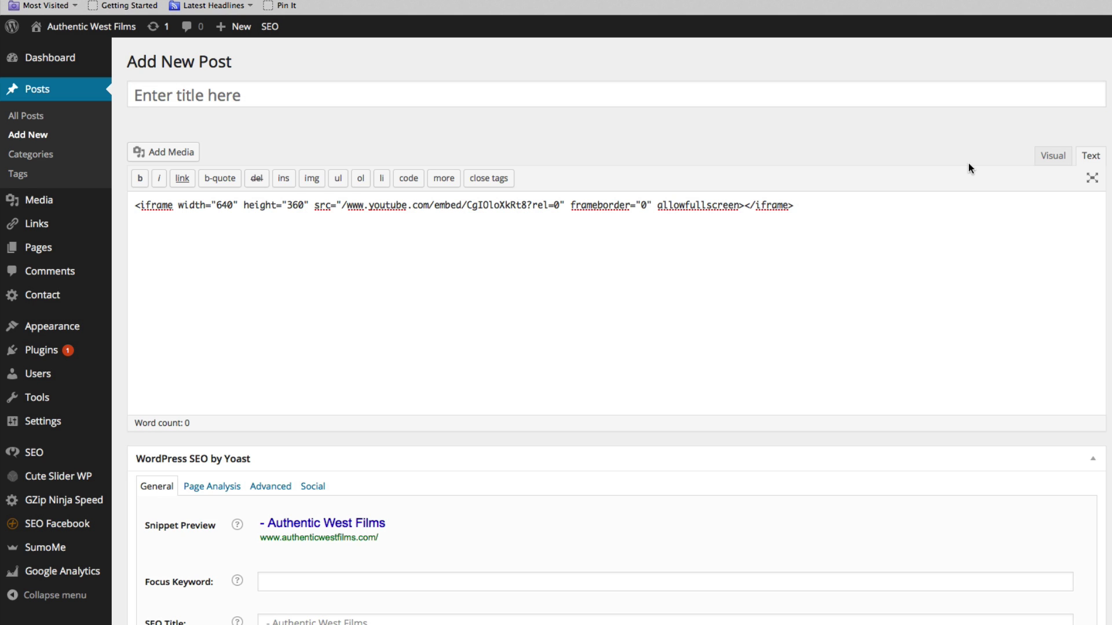
{"action": "left_click", "coordinate": [1053, 155]}
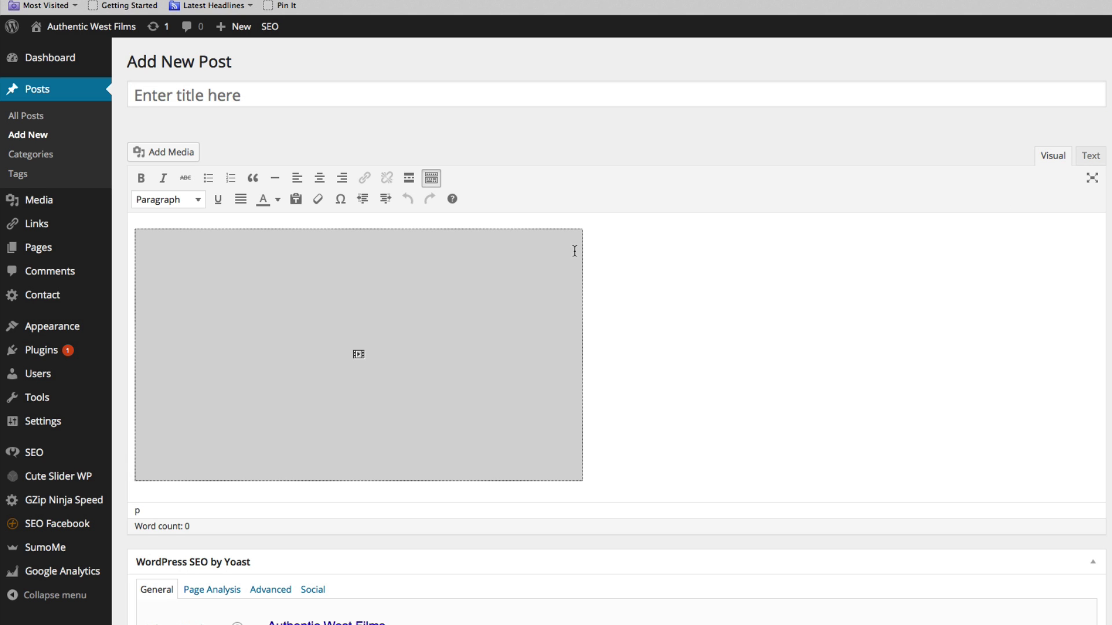